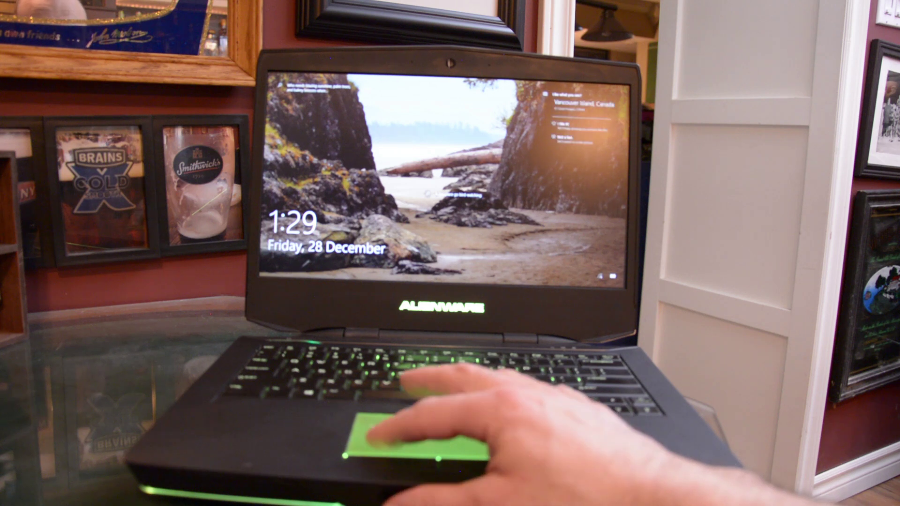
Step: Wake the laptop, launch Premiere Elements 2019 and open the Video Editor in Expert mode
key(space)
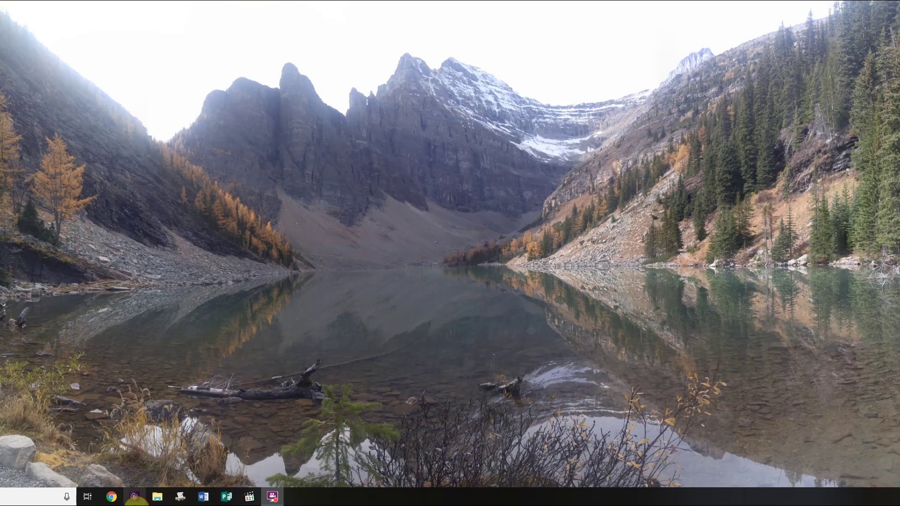
click(136, 500)
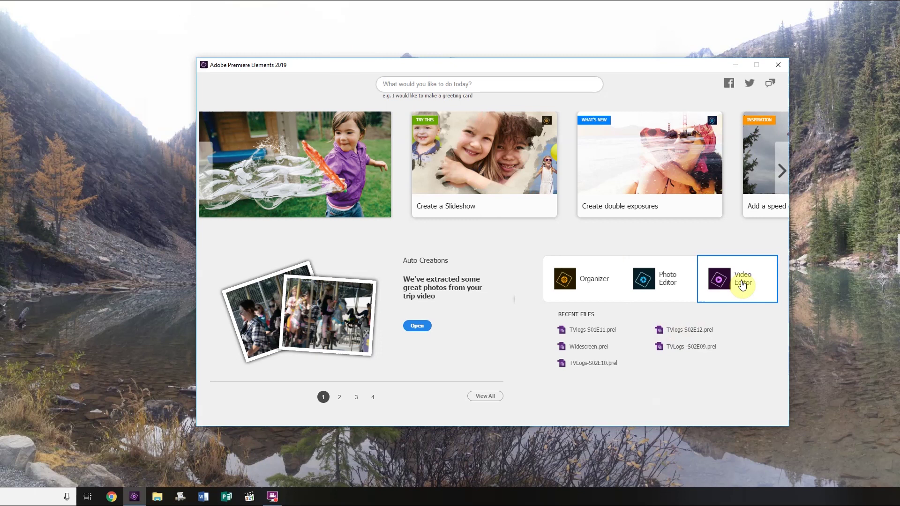
click(742, 284)
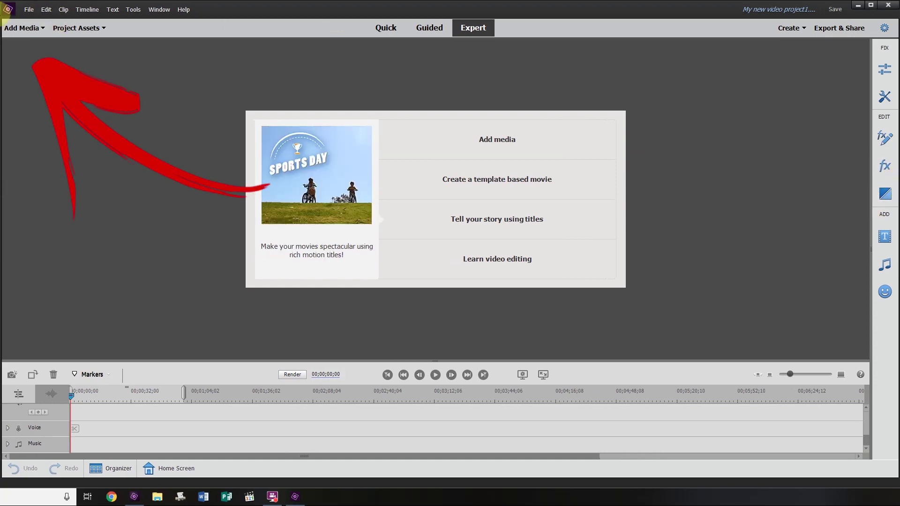
Step: Start a new project and choose the DSLR > 1080p > DSLR 1080p24 preset
click(27, 10)
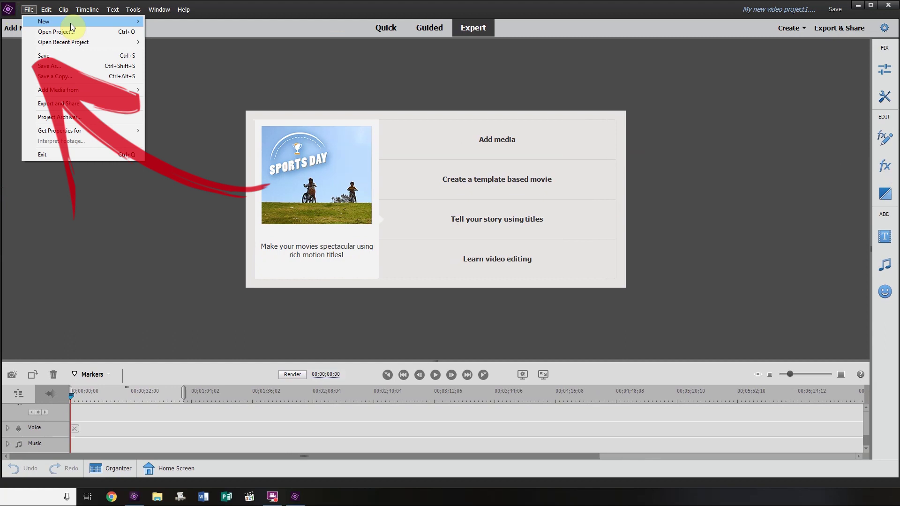
mouse_move(70, 22)
click(184, 21)
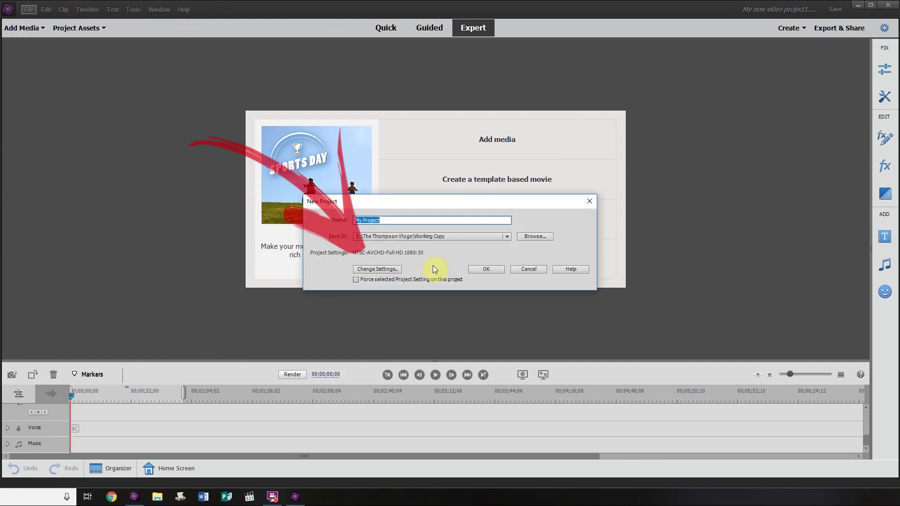
click(392, 270)
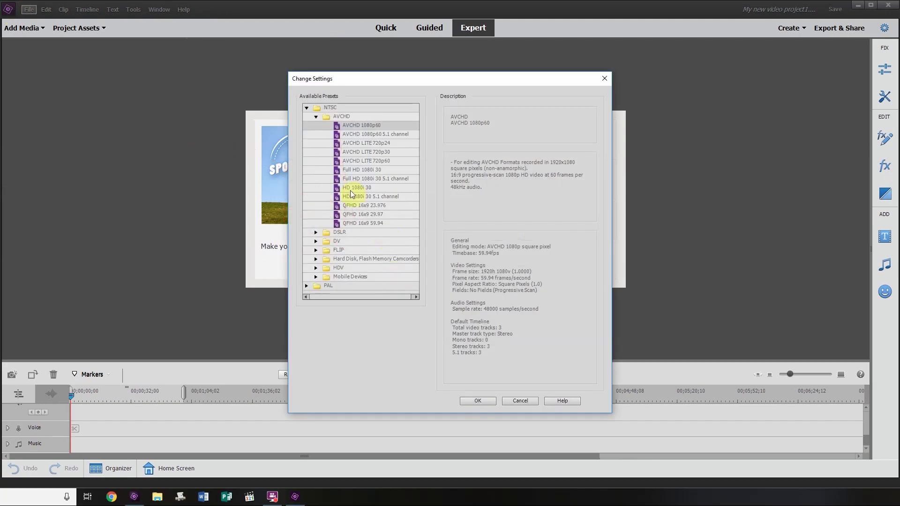
double_click(339, 233)
double_click(346, 241)
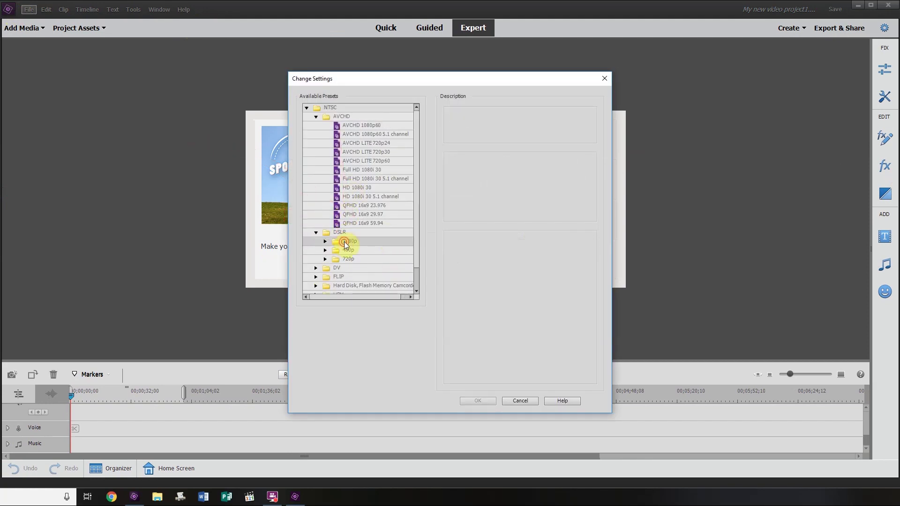
click(352, 251)
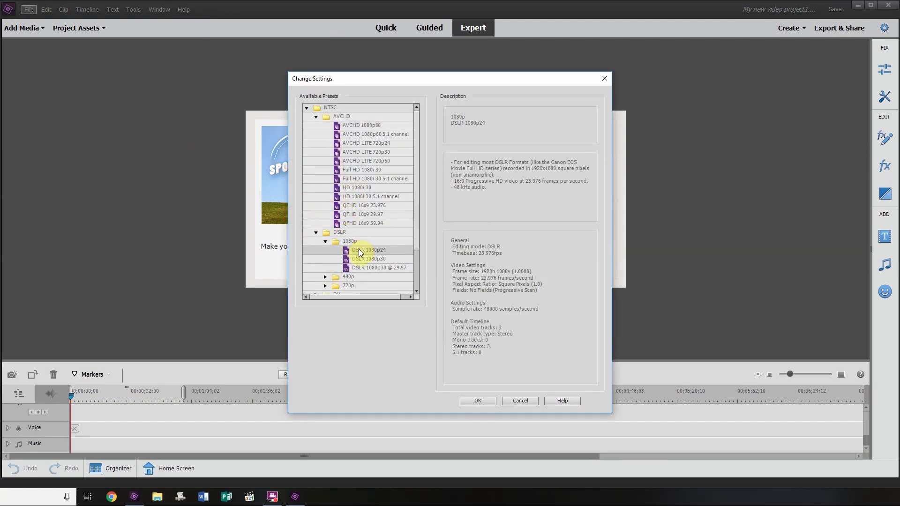
click(491, 398)
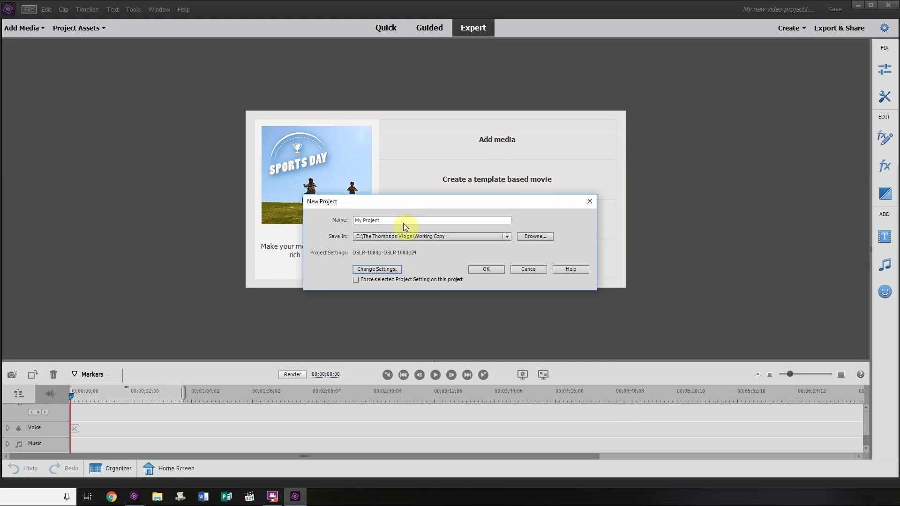
Step: Name the project 'Widescreen', force the preset, and overwrite the existing Widescreen project
click(403, 221)
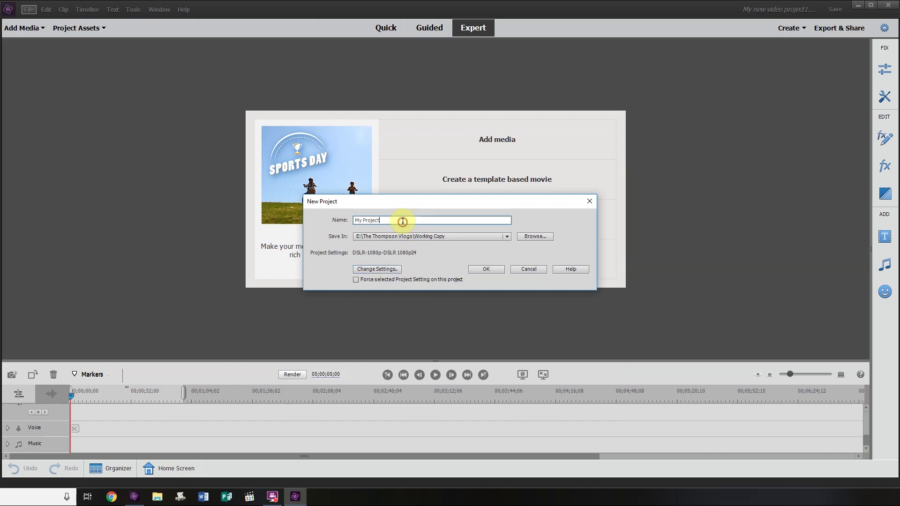
drag(396, 221, 352, 226)
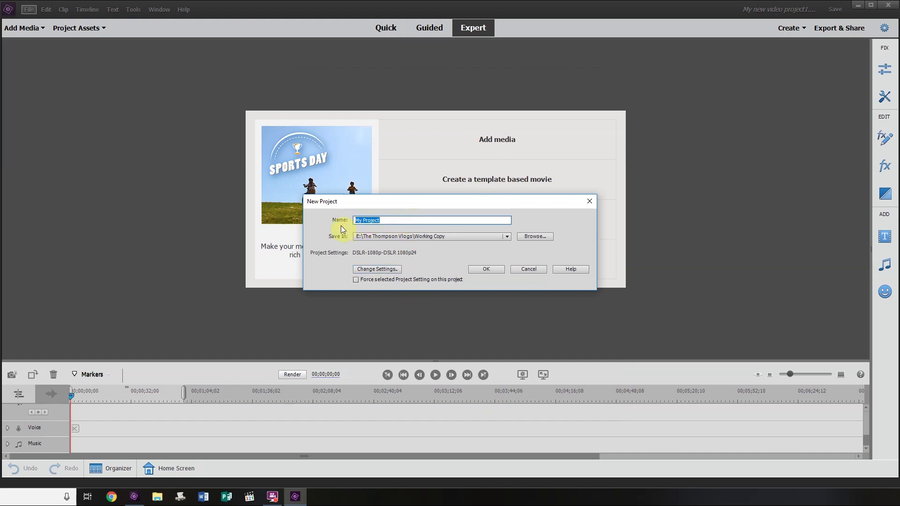
text(Widescreen)
click(356, 280)
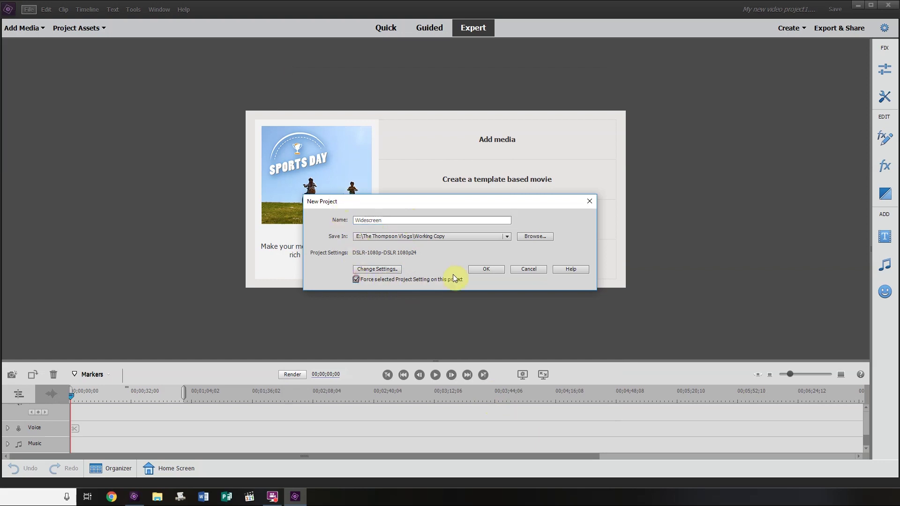
click(492, 270)
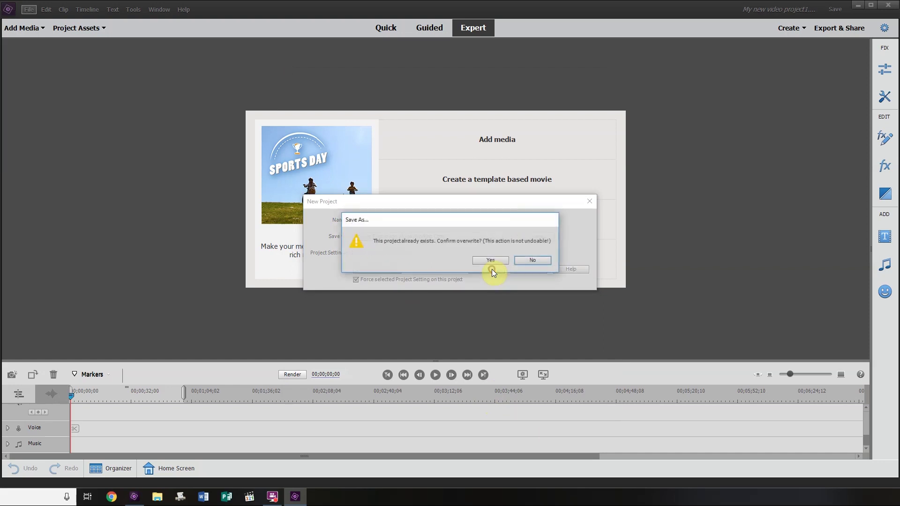
click(501, 262)
Step: Import MAF03127 from the Desktop and place it on the Video 1 and Audio 1 tracks
click(29, 29)
click(21, 84)
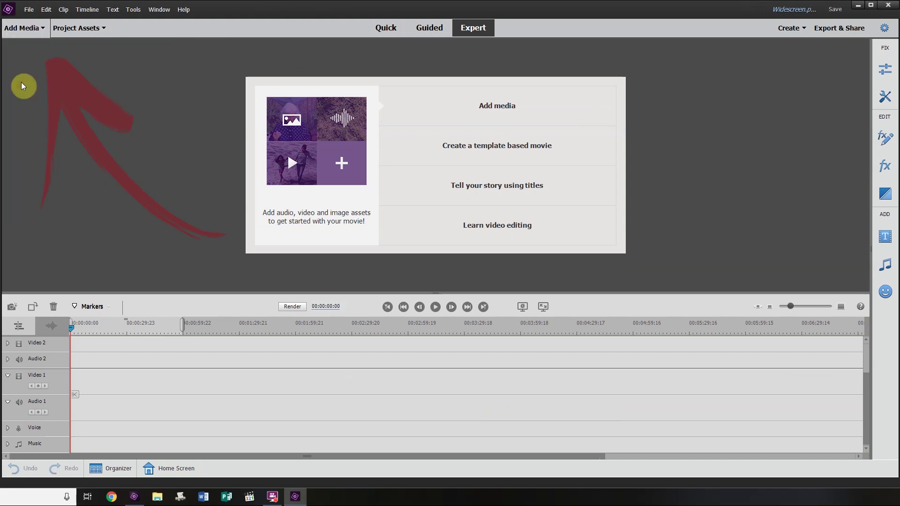
click(29, 107)
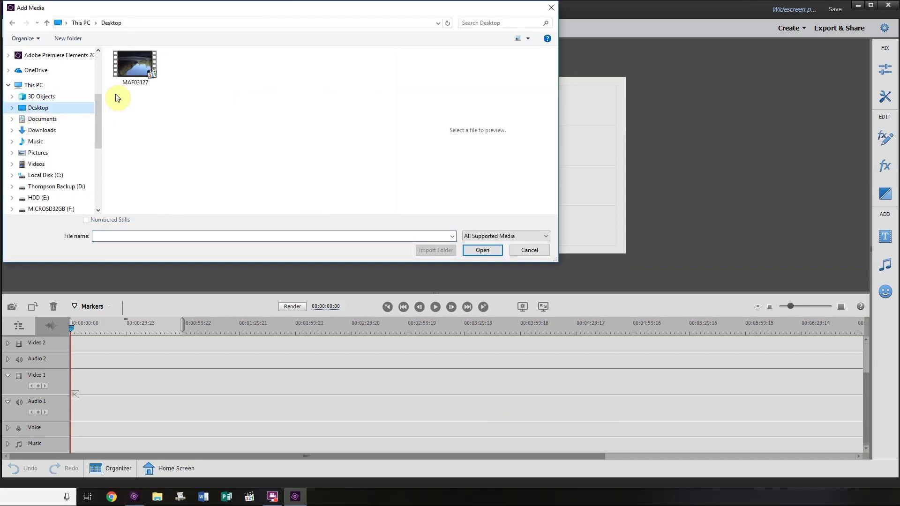
click(134, 64)
click(495, 249)
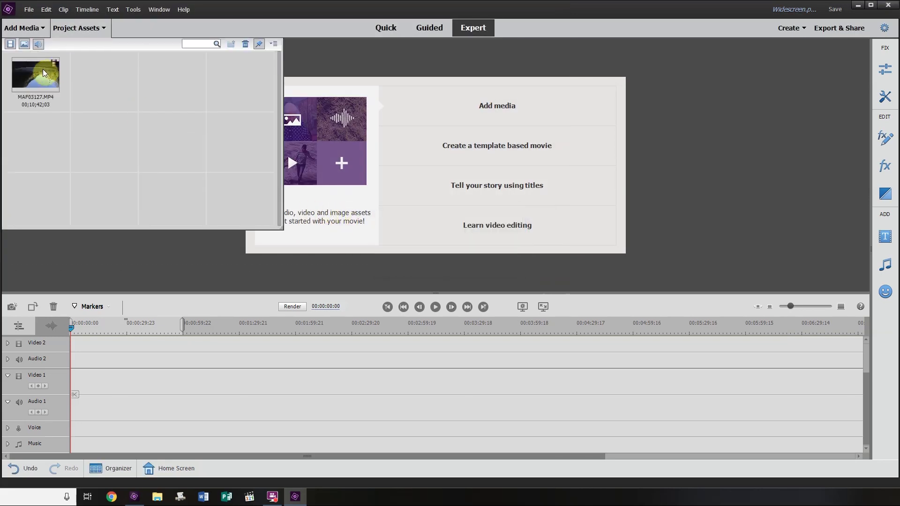
drag(43, 69, 66, 387)
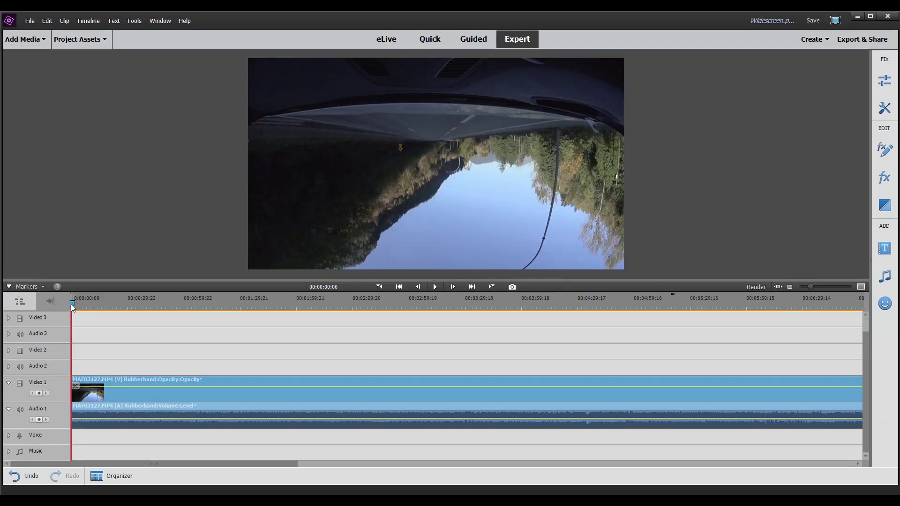
Step: Cut away the footage before 00:06:04:09 and remove the clip's audio
drag(72, 303, 729, 437)
click(740, 380)
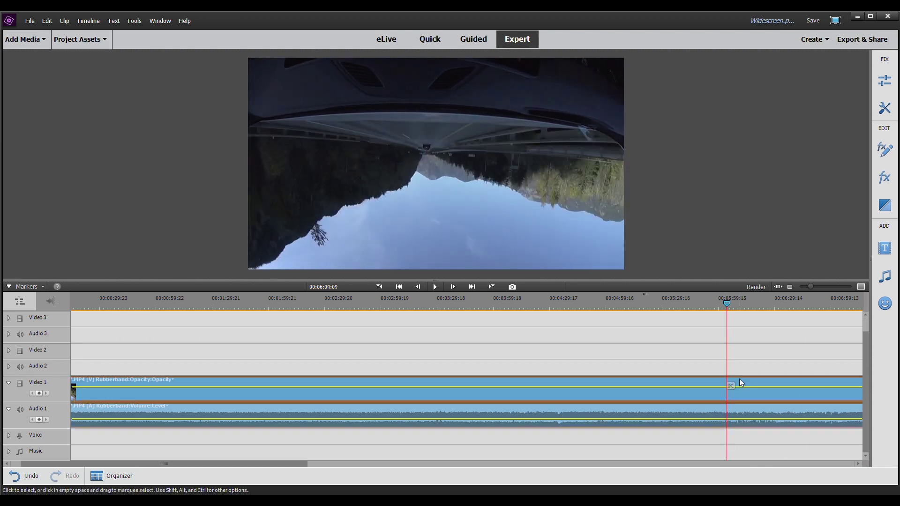
click(731, 386)
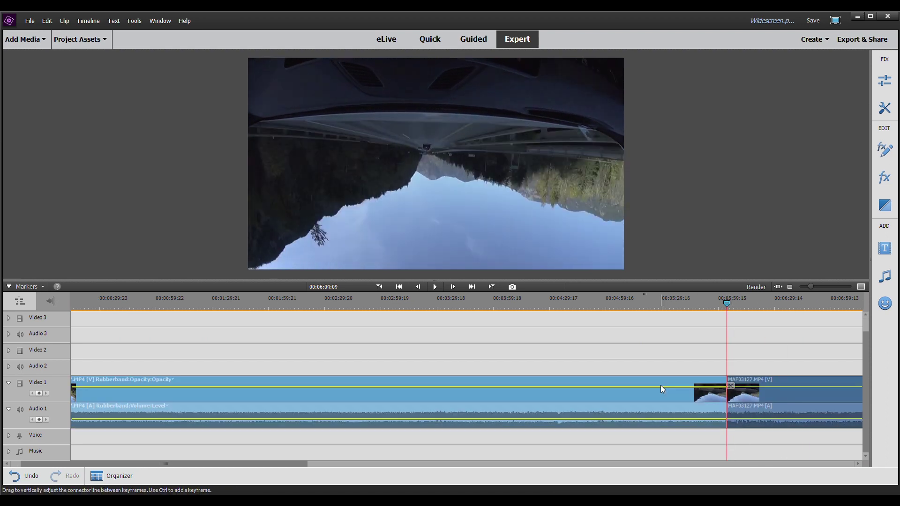
click(661, 389)
key(Delete)
right_click(321, 398)
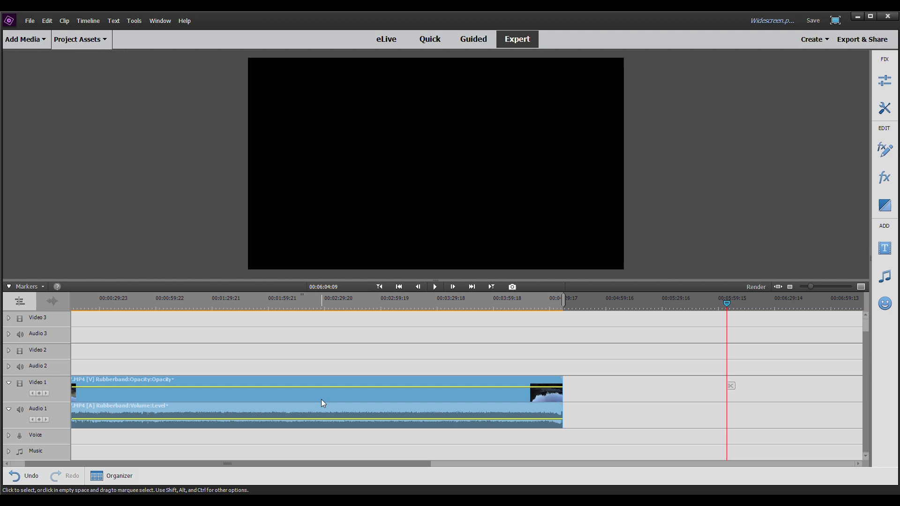
click(381, 211)
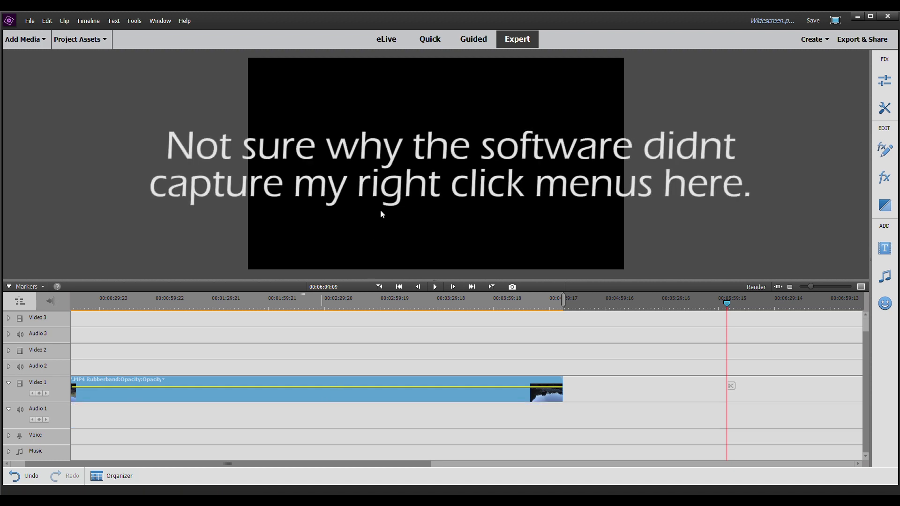
Step: Split the clip at 00:02:51:14, delete the tail, and select the remaining clip
click(365, 303)
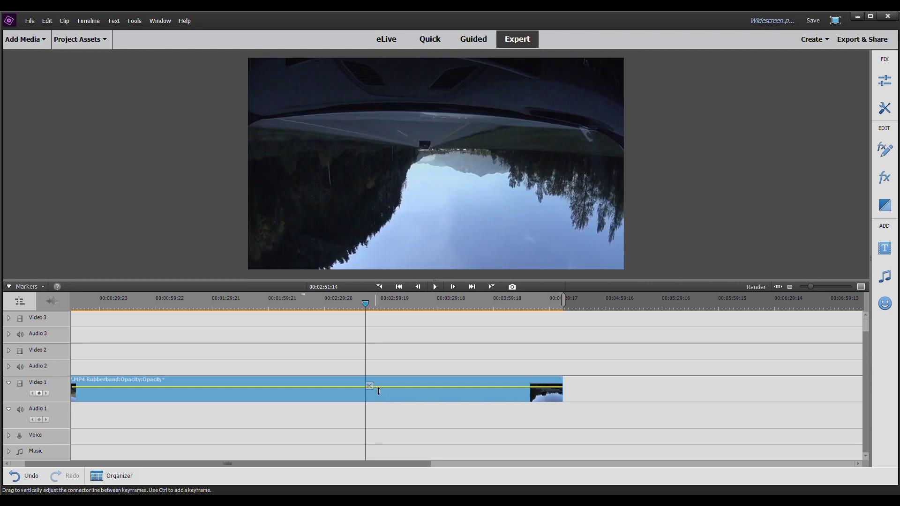
click(370, 386)
key(Delete)
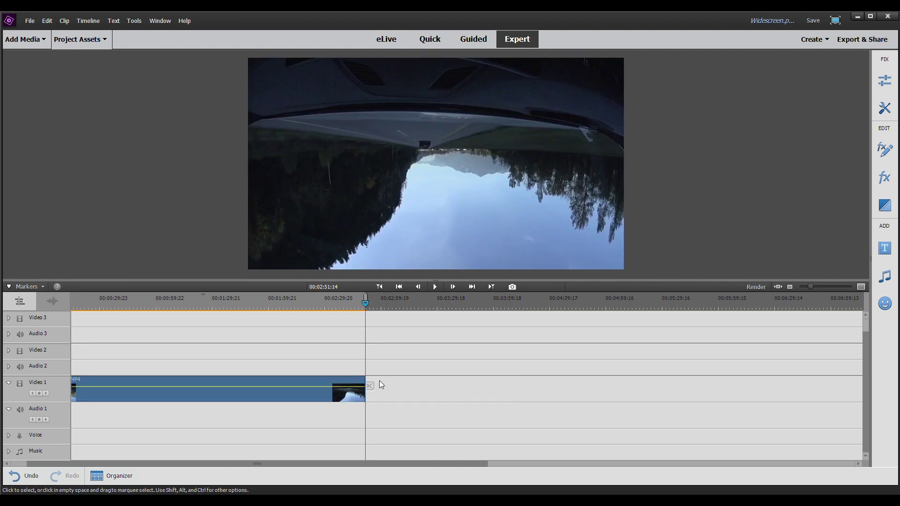
click(288, 392)
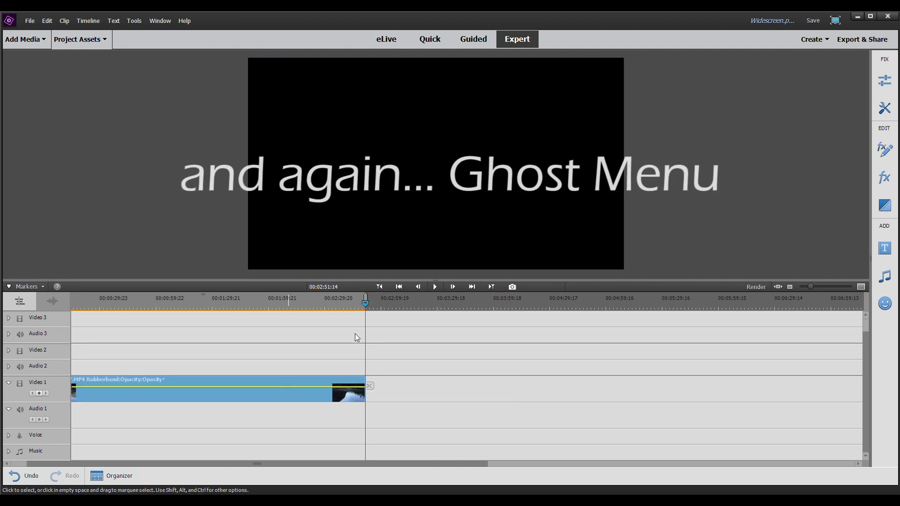
click(308, 389)
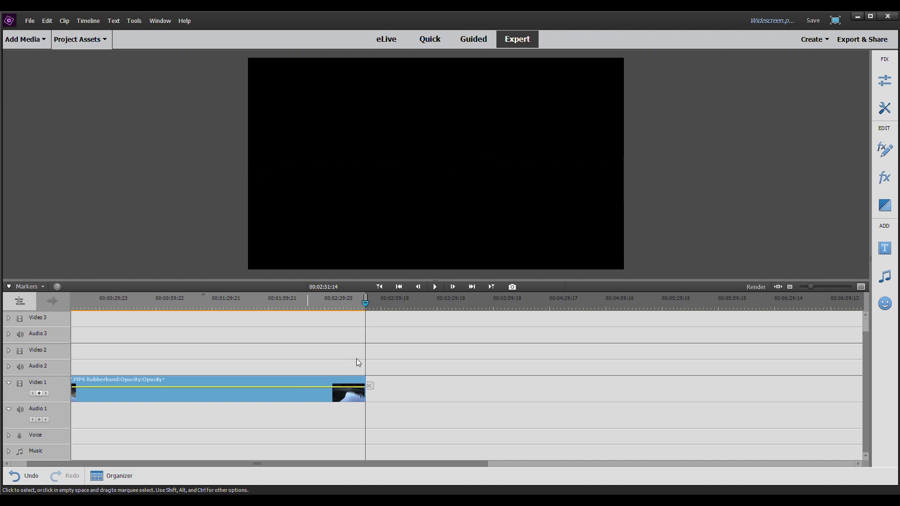
Step: Scrub to 00:01:31:10 where the trailer appears and split the clip there
drag(259, 298, 175, 338)
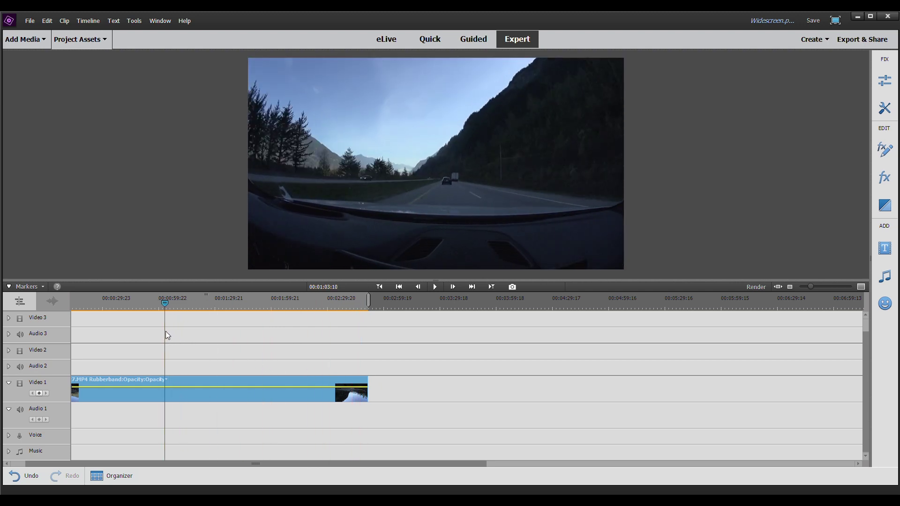
drag(166, 331, 218, 352)
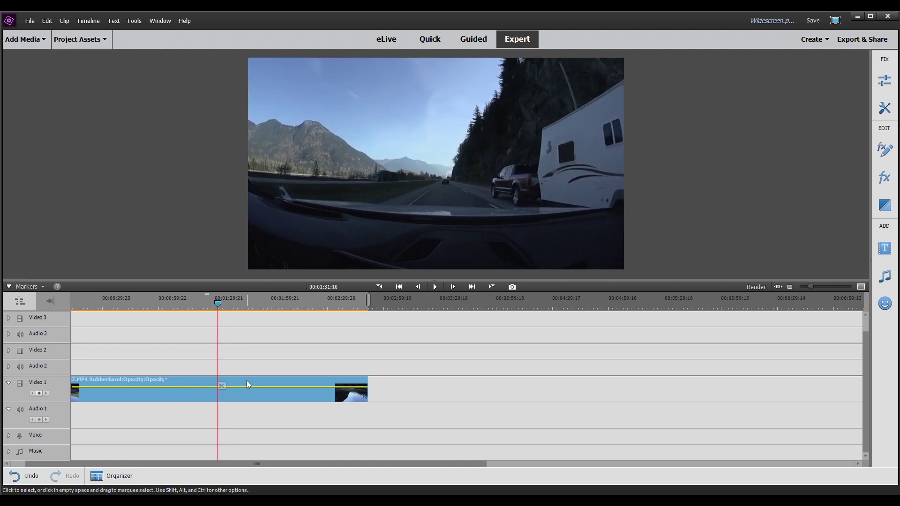
click(221, 388)
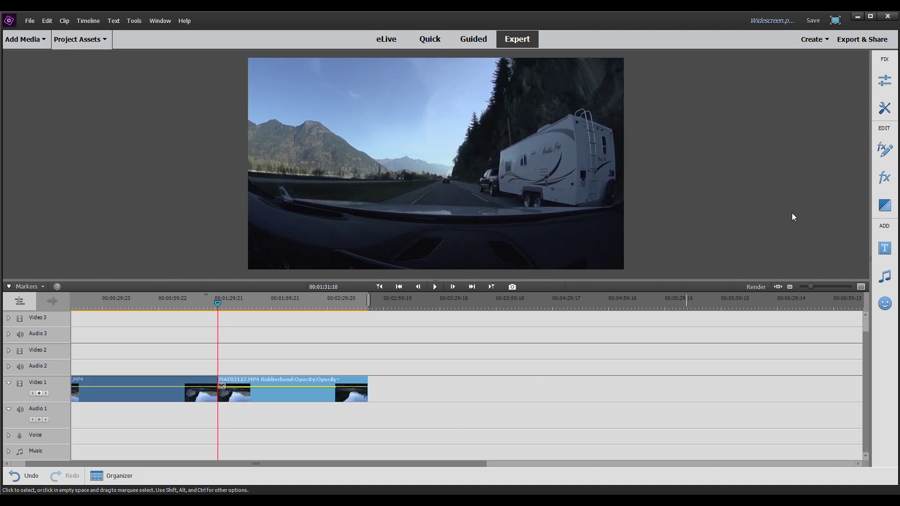
Step: Search the effects for 'crop' and apply the Crop effect to the second clip
click(888, 183)
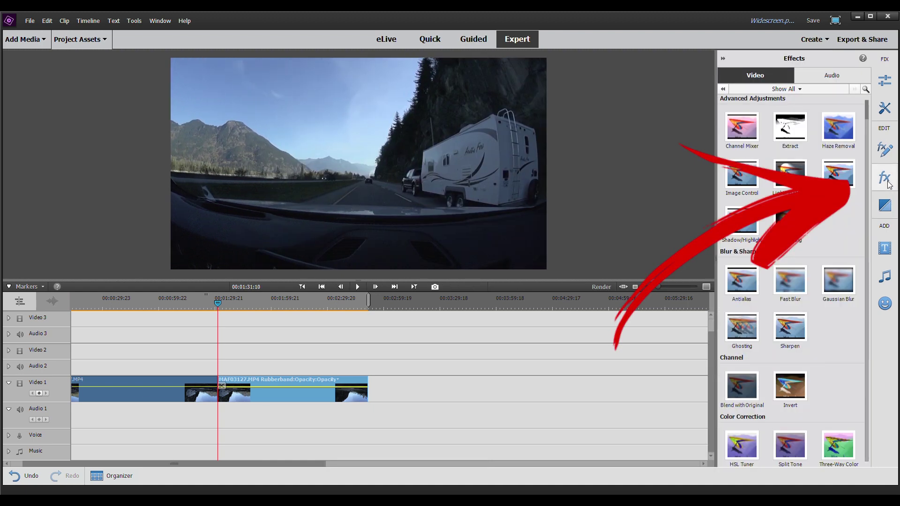
click(865, 88)
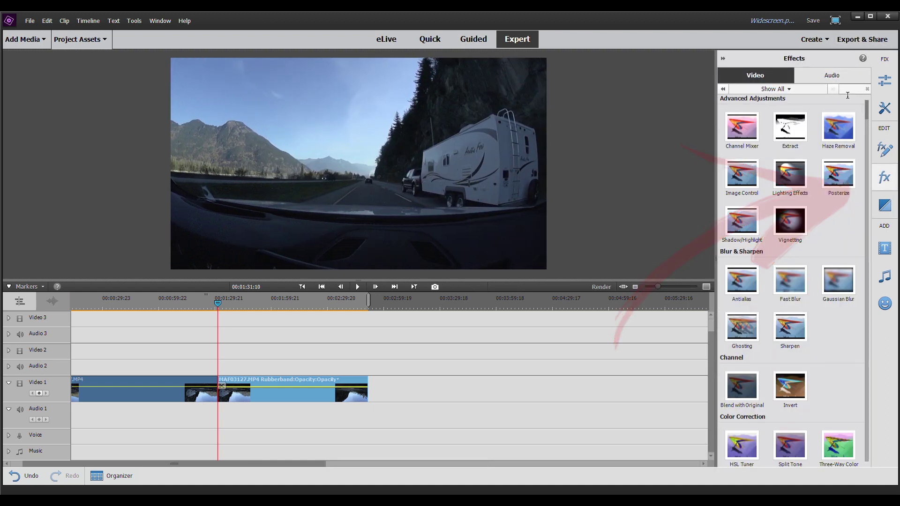
text(crop)
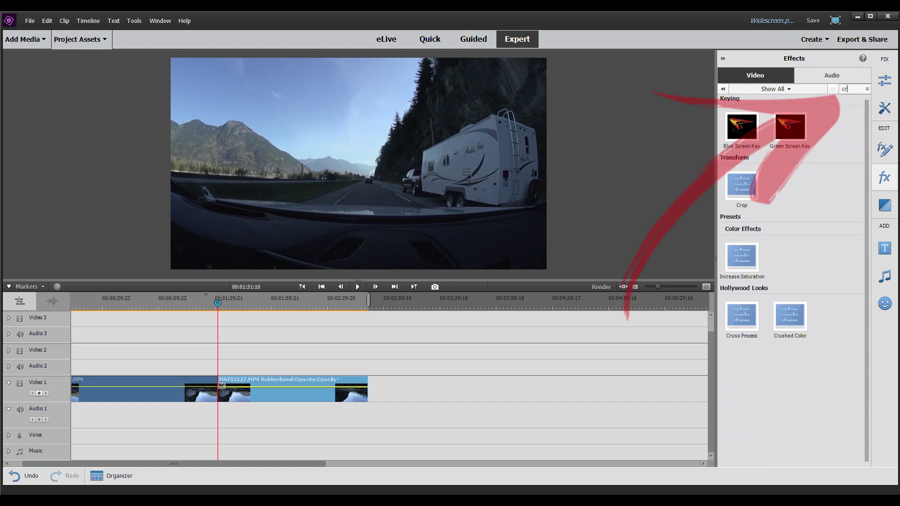
click(750, 126)
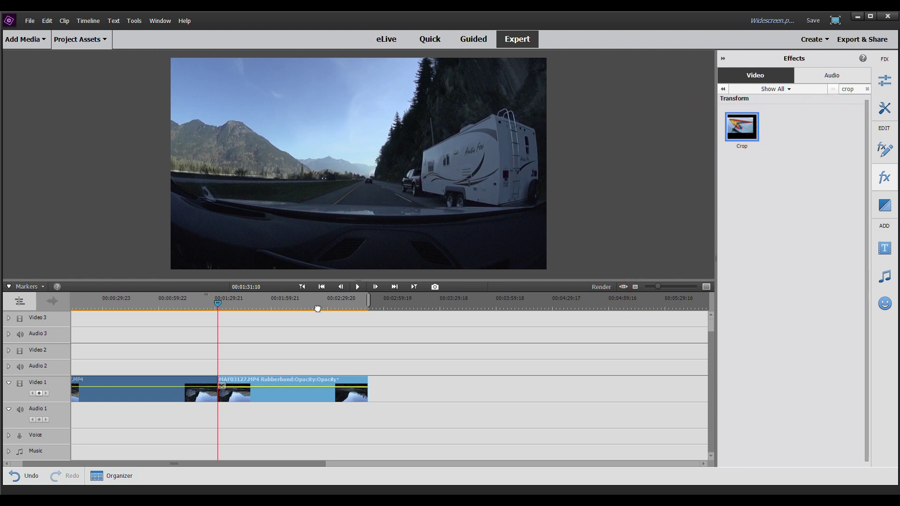
drag(269, 404, 277, 389)
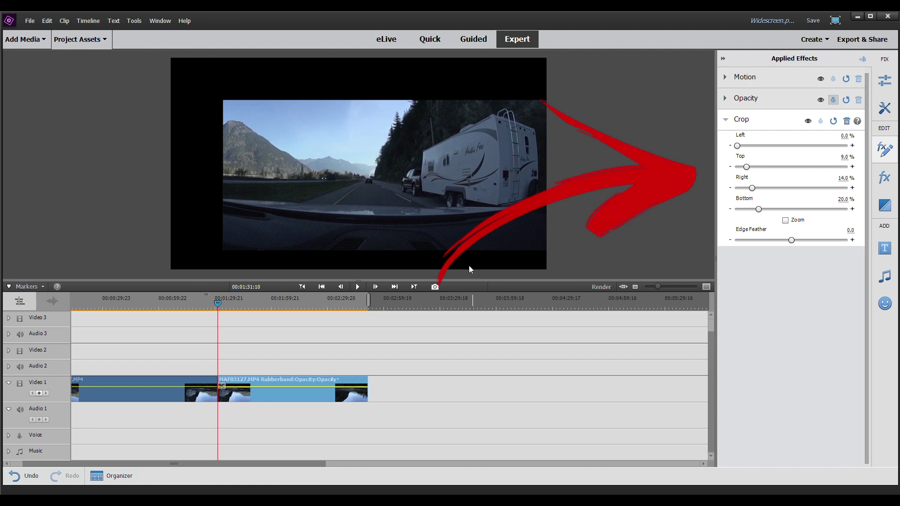
Step: Set Crop Right to 0 and Top and Bottom to 12%, then play back from before the cut
drag(449, 285, 444, 332)
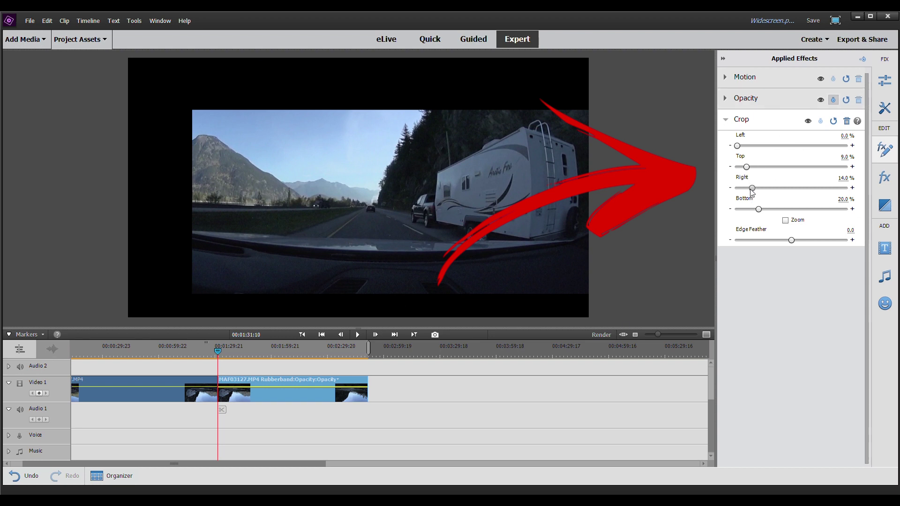
mouse_move(751, 189)
mouse_down()
mouse_move(738, 181)
mouse_move(737, 189)
mouse_up()
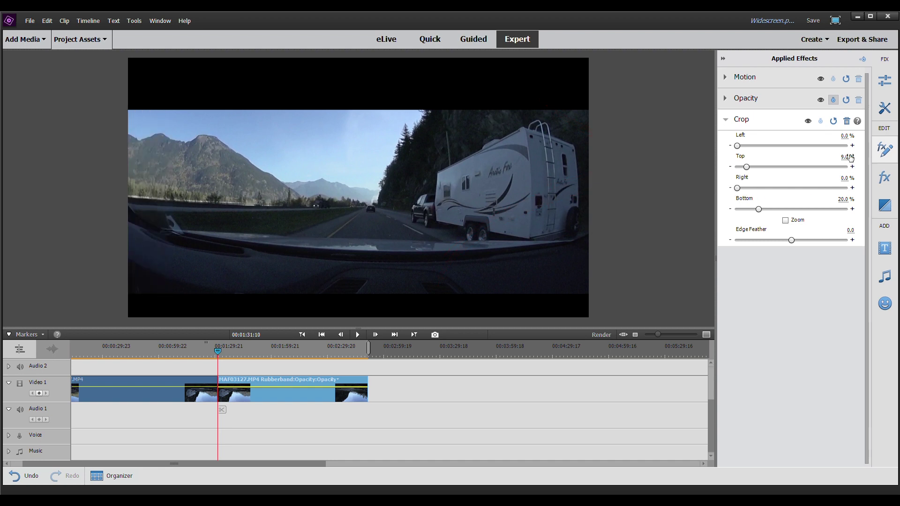
text(12)
click(844, 200)
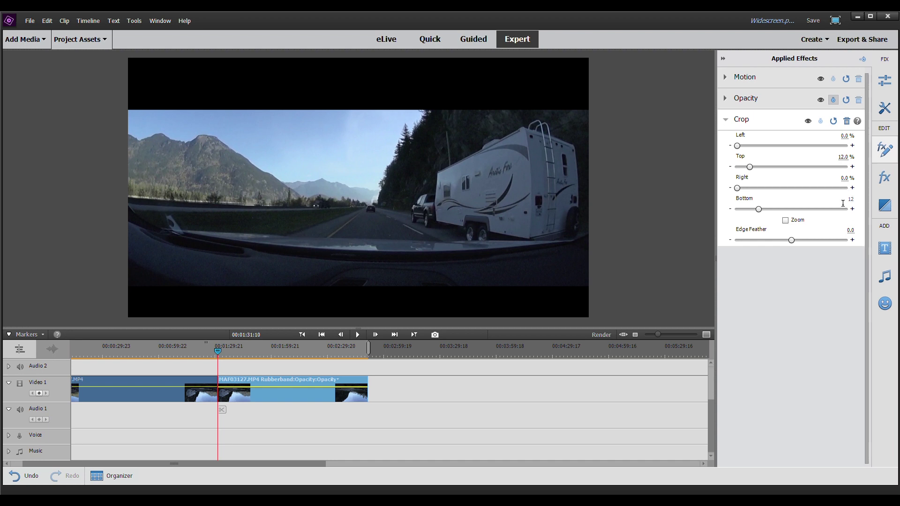
key(Return)
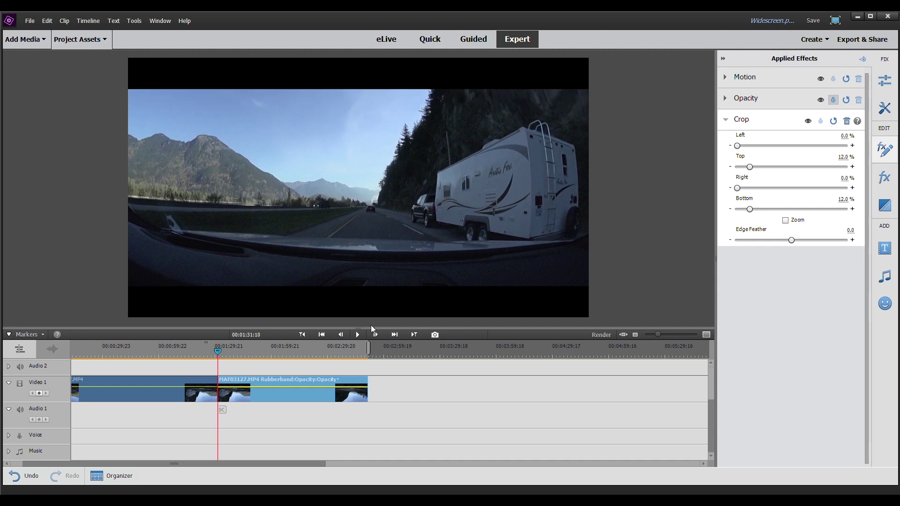
click(203, 352)
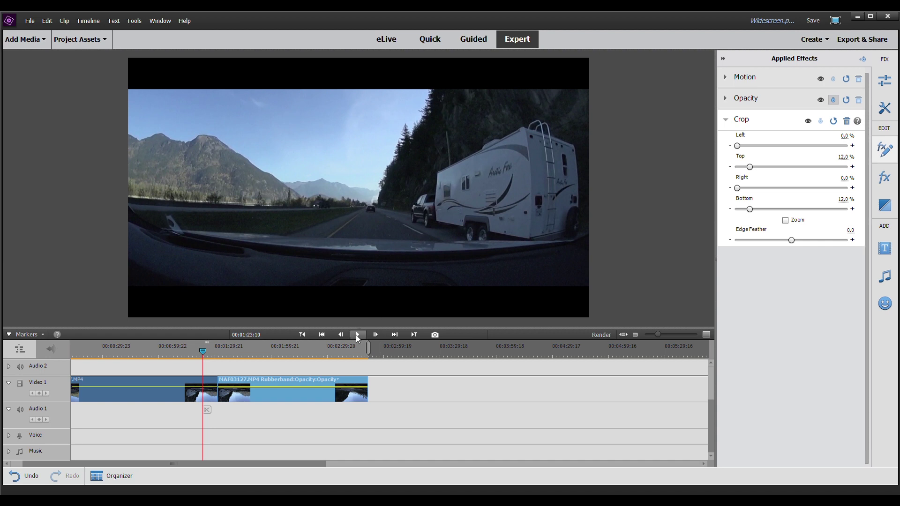
click(356, 336)
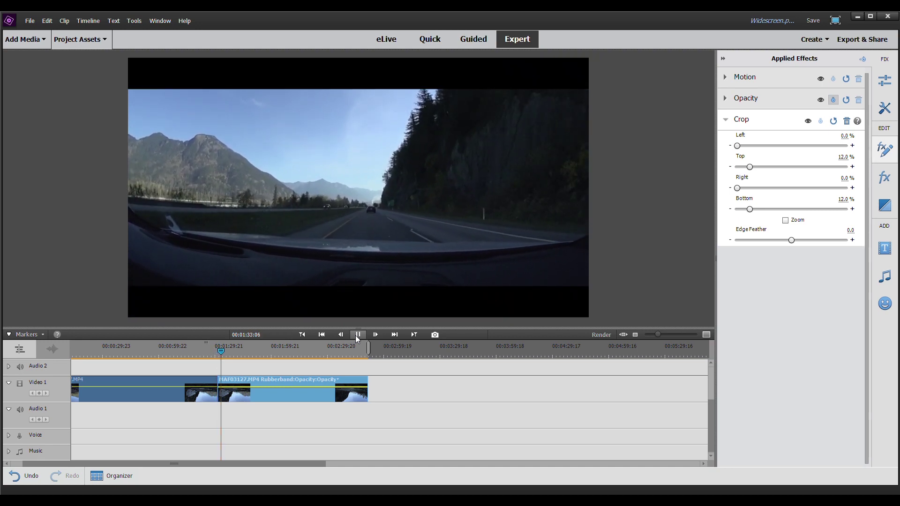
Step: At 00:01:33:07, raise the Crop Top and Bottom to 15% and replay from before the bars appear
click(357, 334)
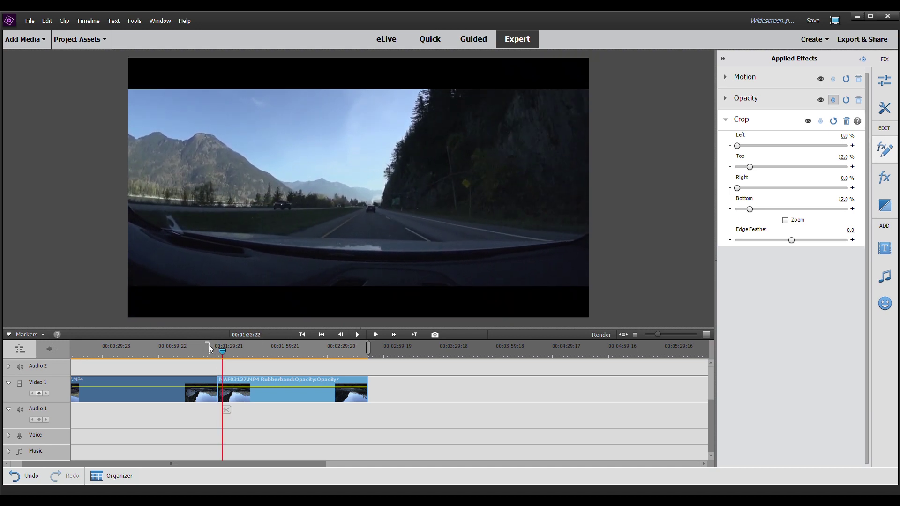
click(194, 345)
drag(199, 357, 221, 356)
click(846, 200)
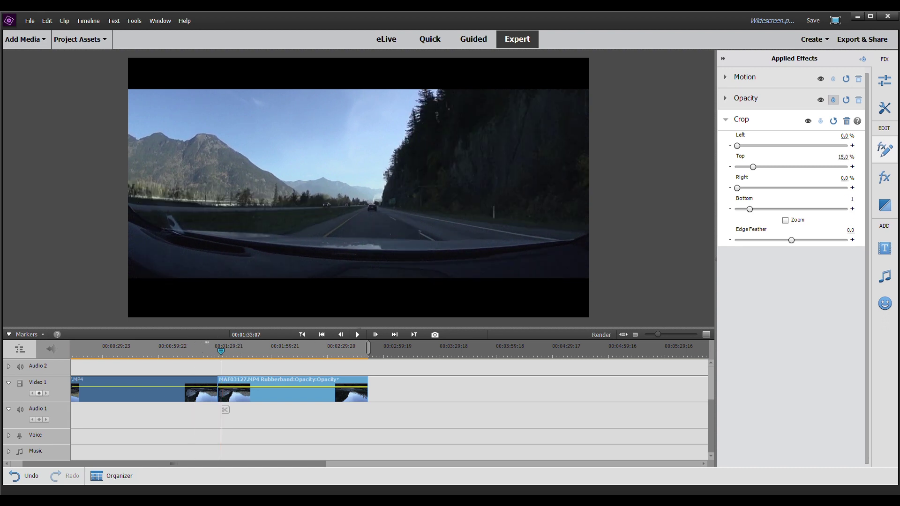
text(15)
key(Return)
click(214, 348)
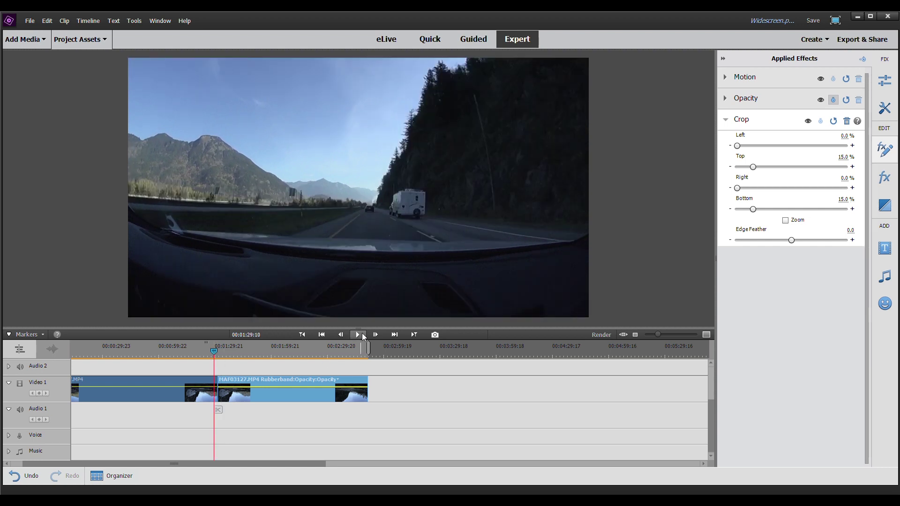
click(362, 333)
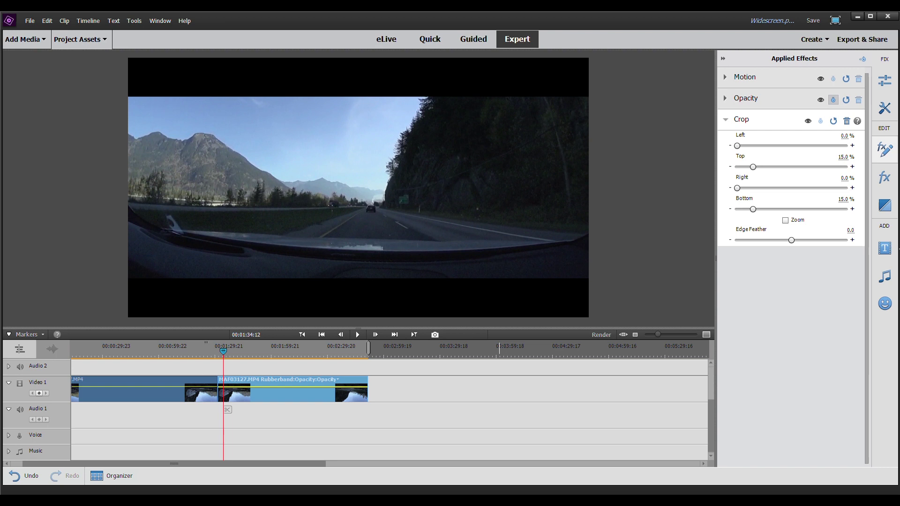
click(885, 214)
Step: Add a Dip to Black transition at the cut, render the timeline, and preview from 00:01:27:10
drag(843, 328, 231, 396)
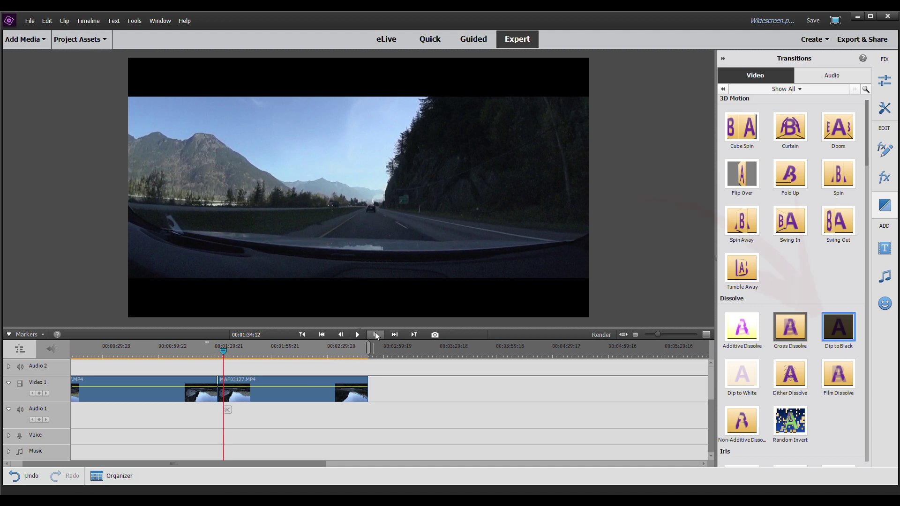
click(600, 335)
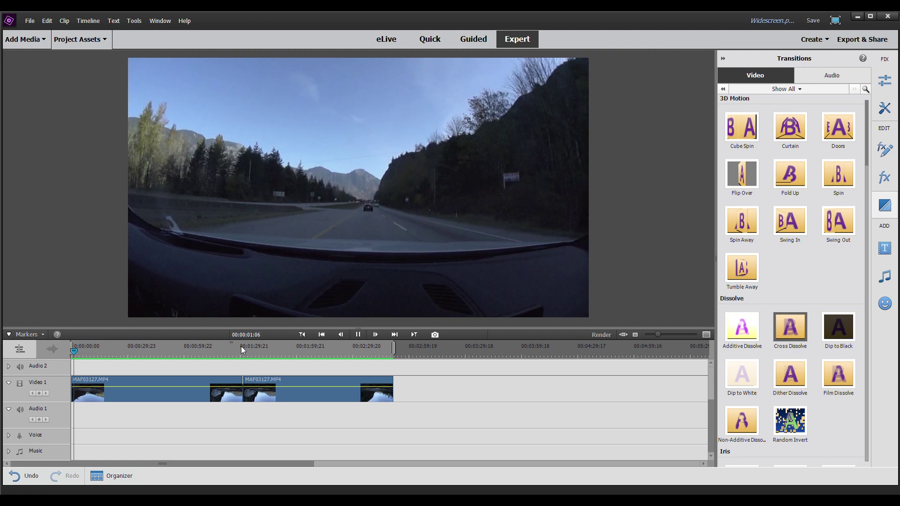
click(235, 345)
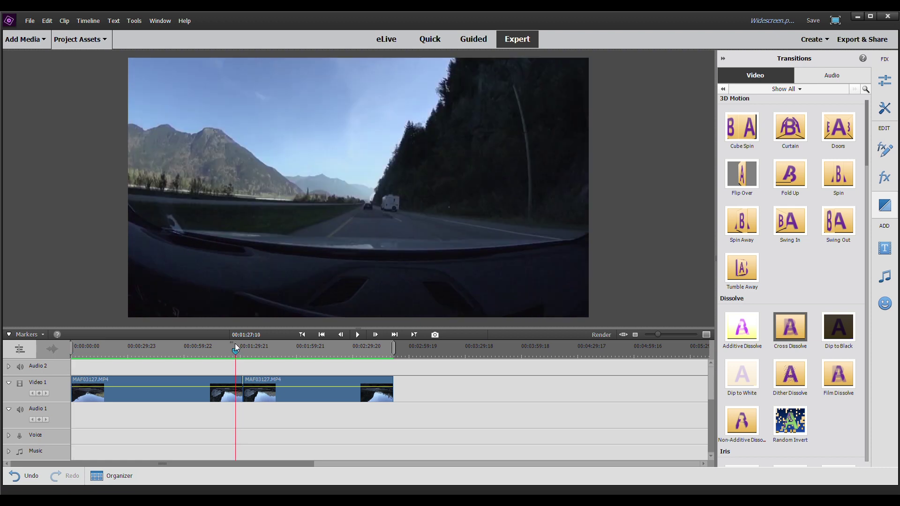
click(358, 334)
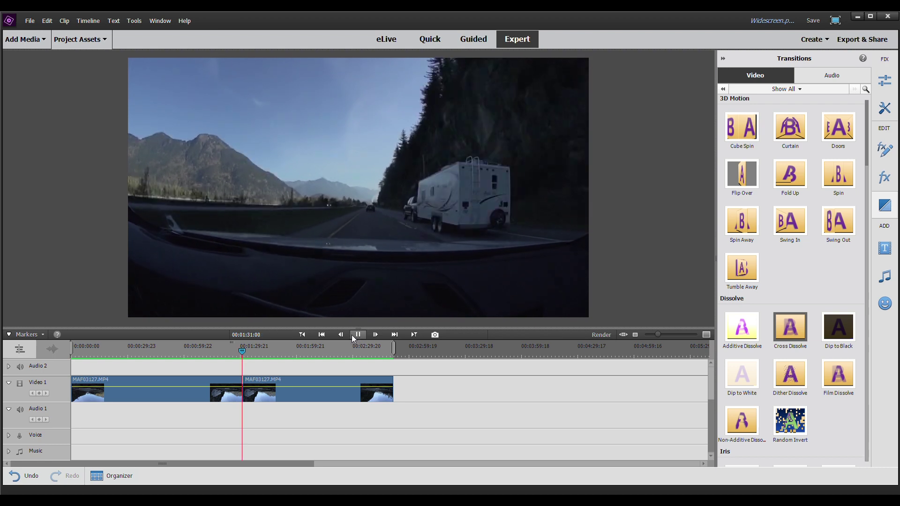
click(356, 335)
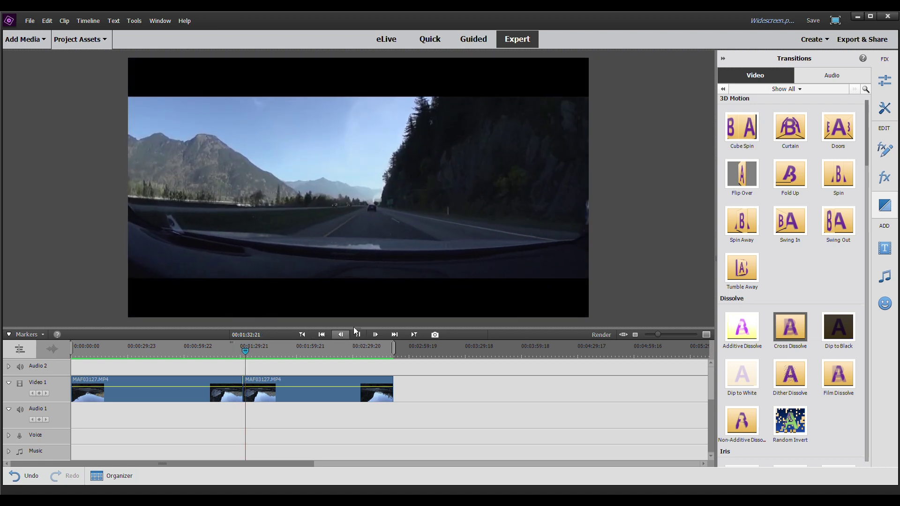
click(357, 335)
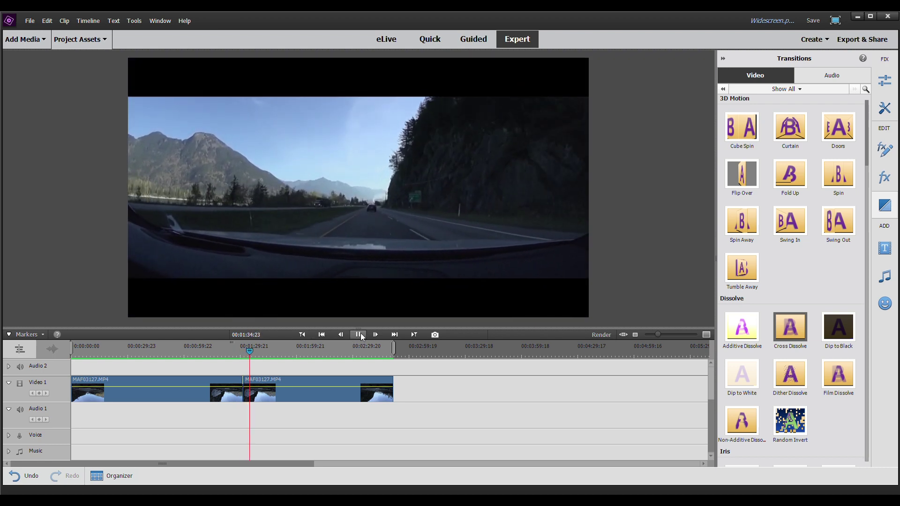
click(272, 389)
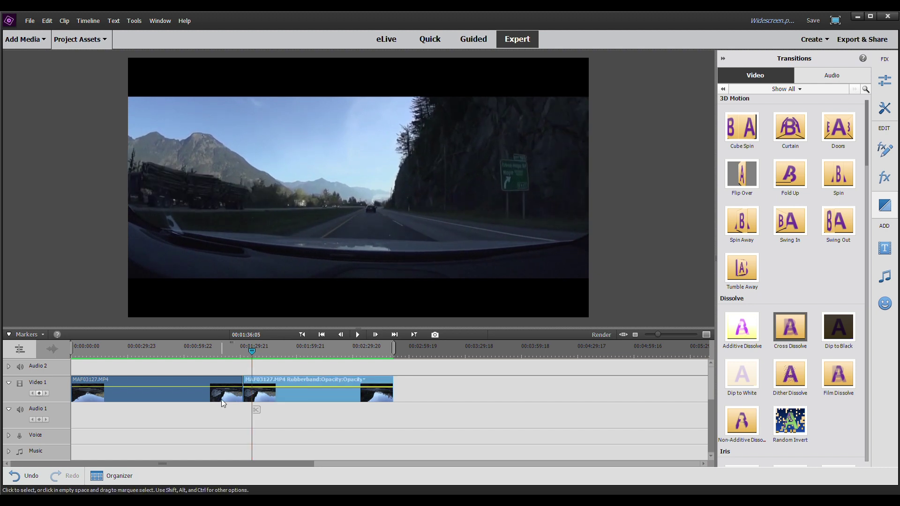
Step: Delete the Dip to Black transition at the clip join and replay the second clip
click(664, 335)
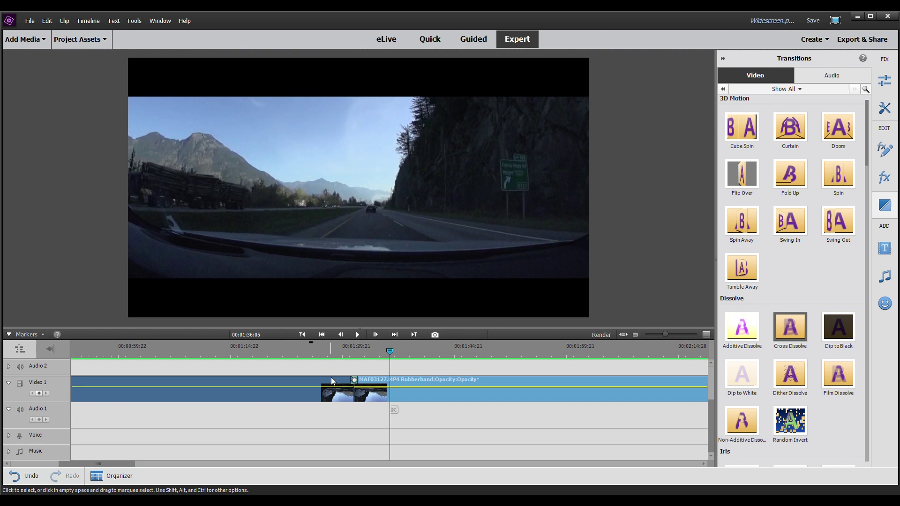
click(359, 382)
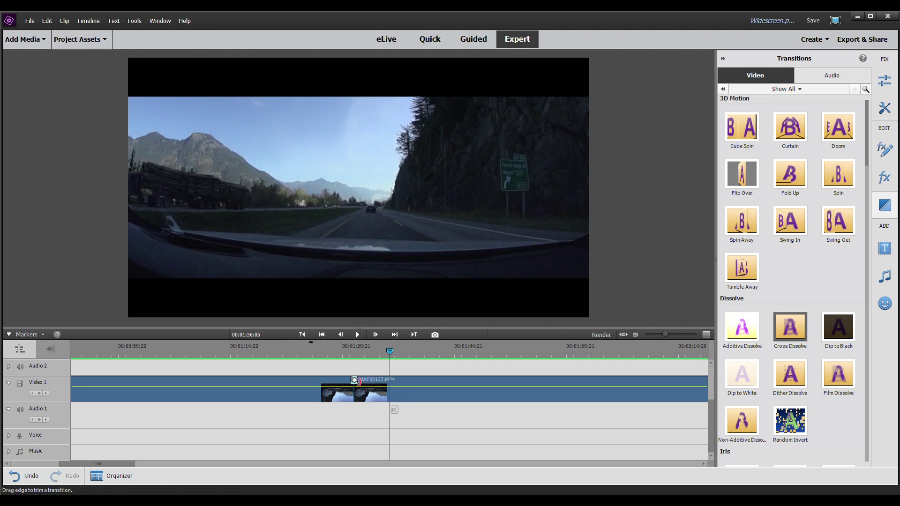
key(Delete)
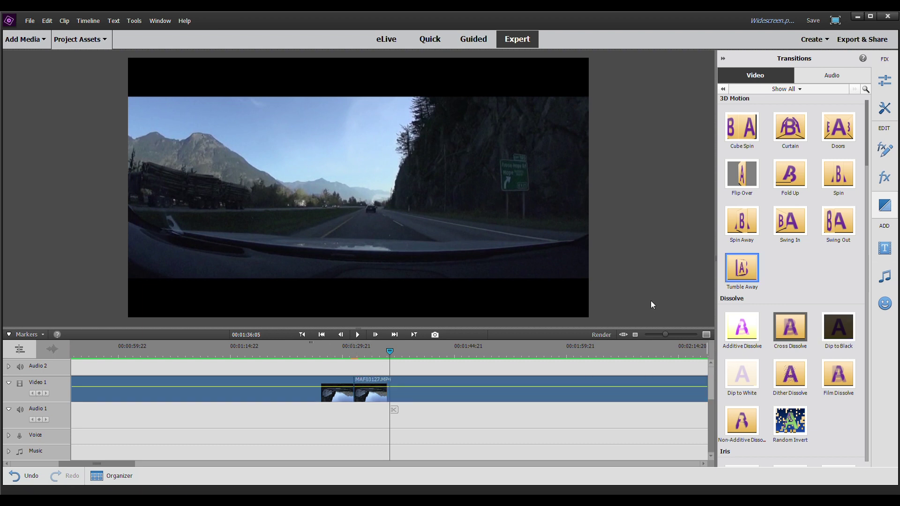
click(588, 397)
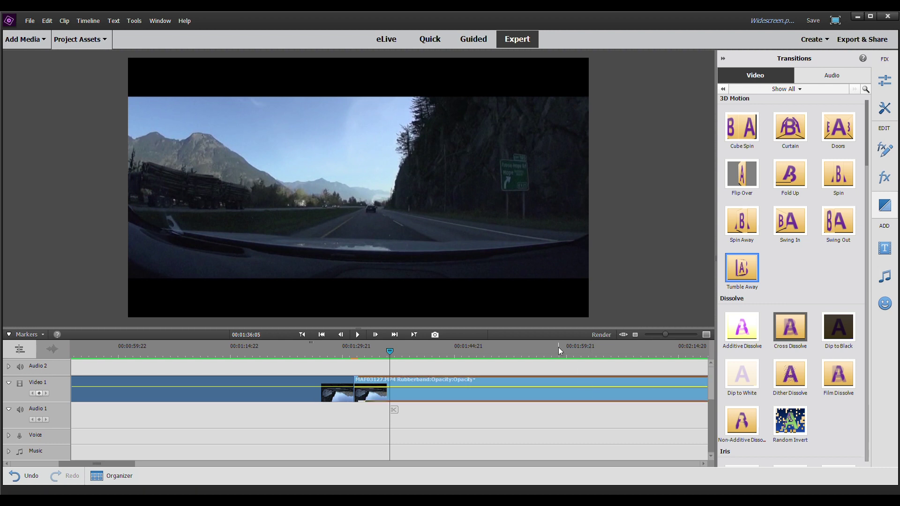
click(558, 351)
click(356, 336)
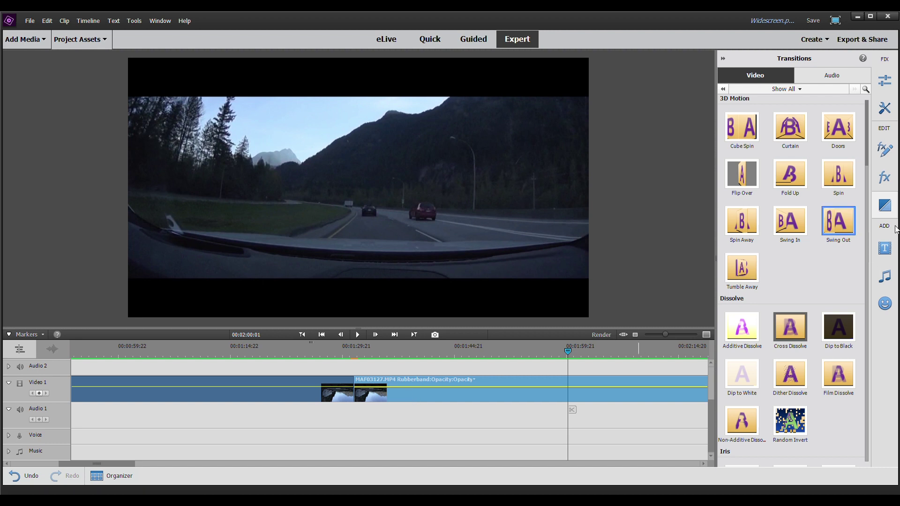
click(884, 177)
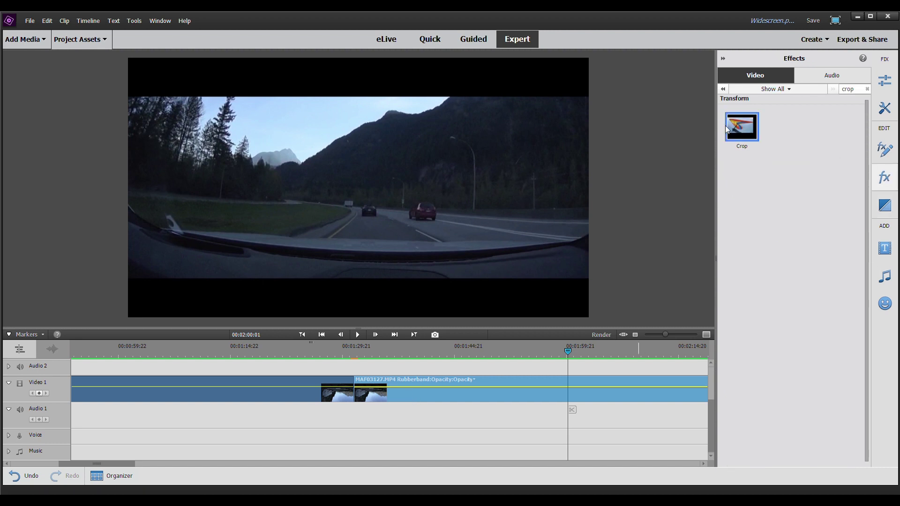
Step: Delete the old 15% Crop effect from the second clip's Applied Effects
click(886, 81)
click(888, 109)
click(886, 155)
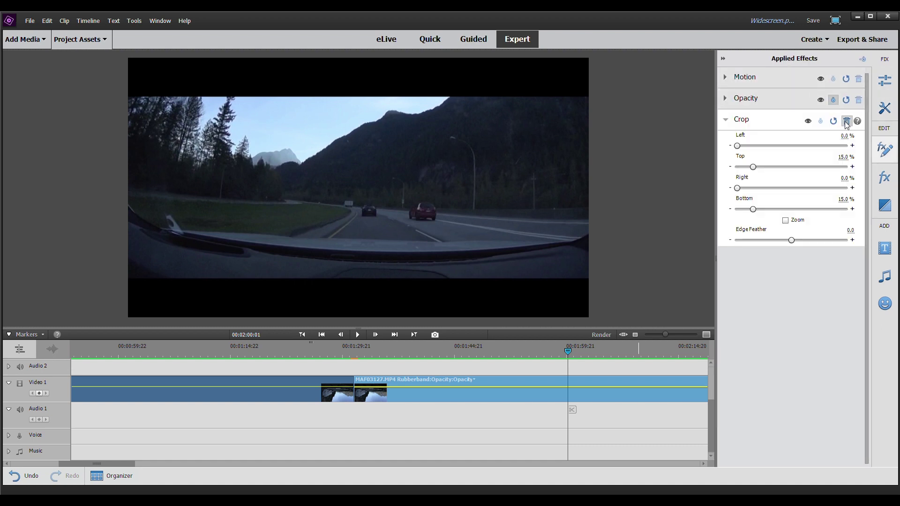
click(846, 121)
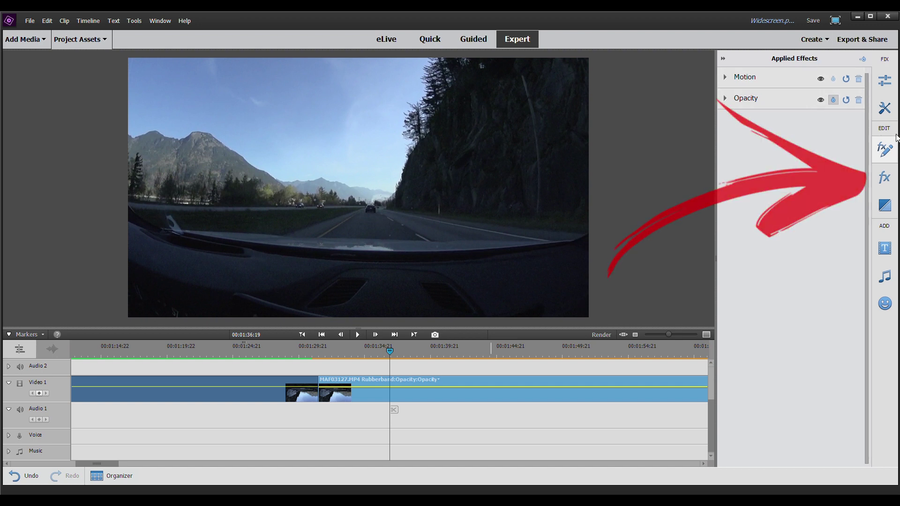
Step: Apply a fresh Crop effect to the second clip and set its Top to 0%
click(884, 177)
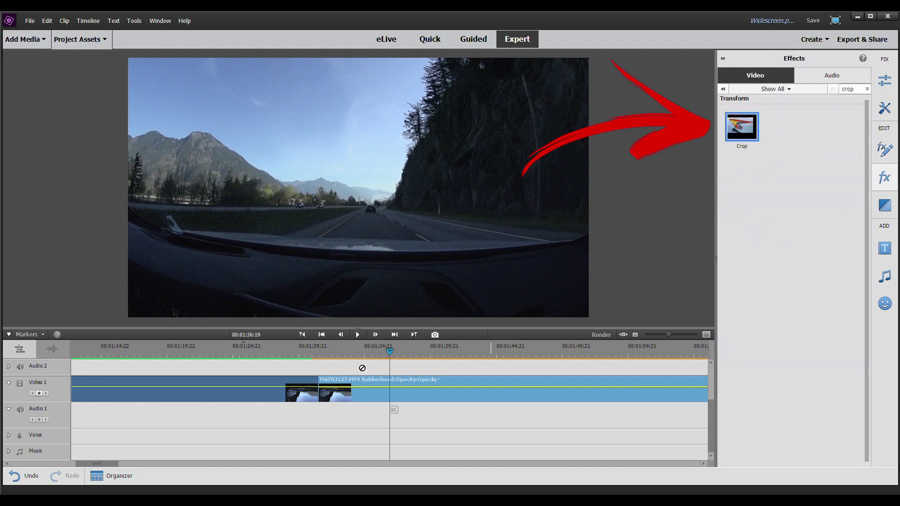
drag(362, 368, 352, 390)
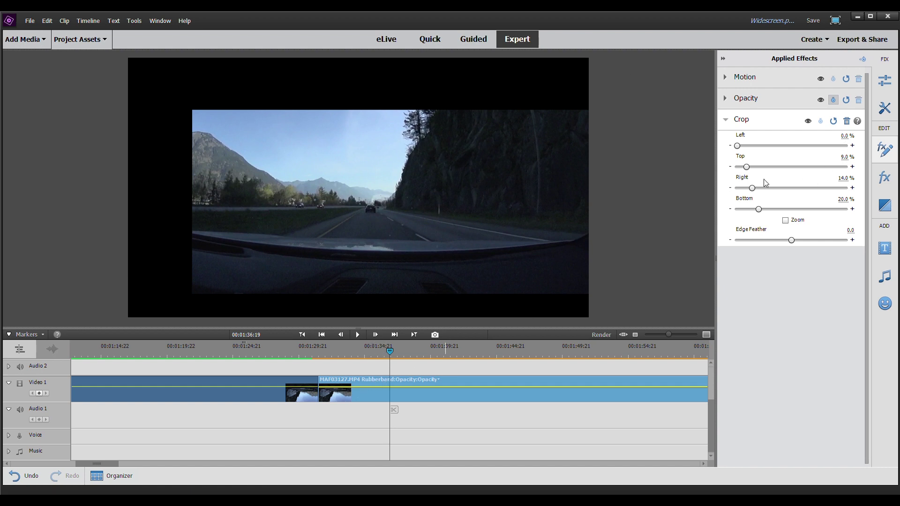
drag(746, 167, 732, 209)
Step: Zero the crop Right and Bottom values and turn on Crop animation at the second clip's start
drag(742, 188, 734, 188)
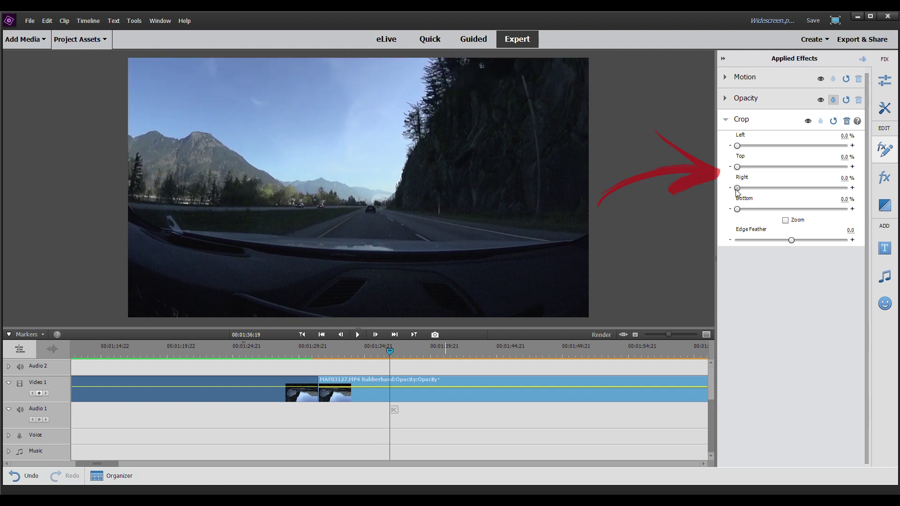
drag(387, 350, 320, 353)
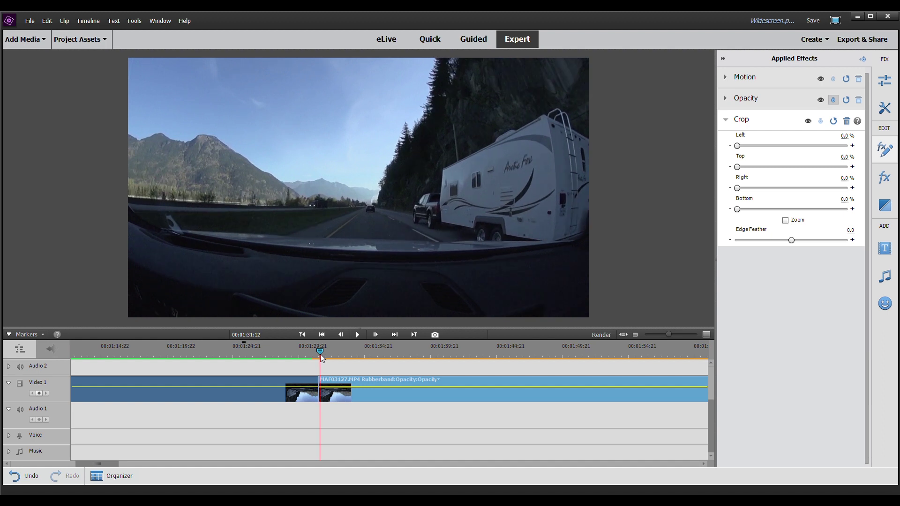
click(820, 121)
Step: At 00:01:37:04, set Crop Top and Bottom to 15% so the bars roll in
drag(321, 353, 394, 359)
click(845, 157)
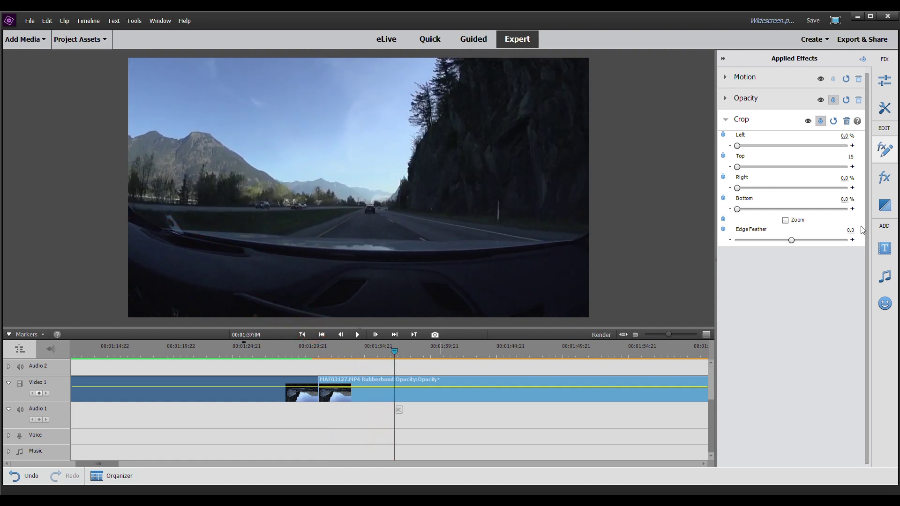
text(15)
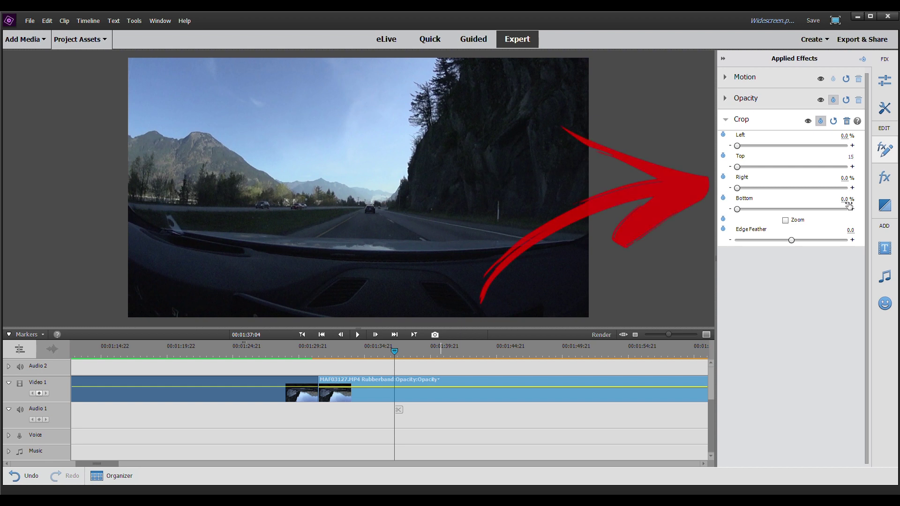
key(Return)
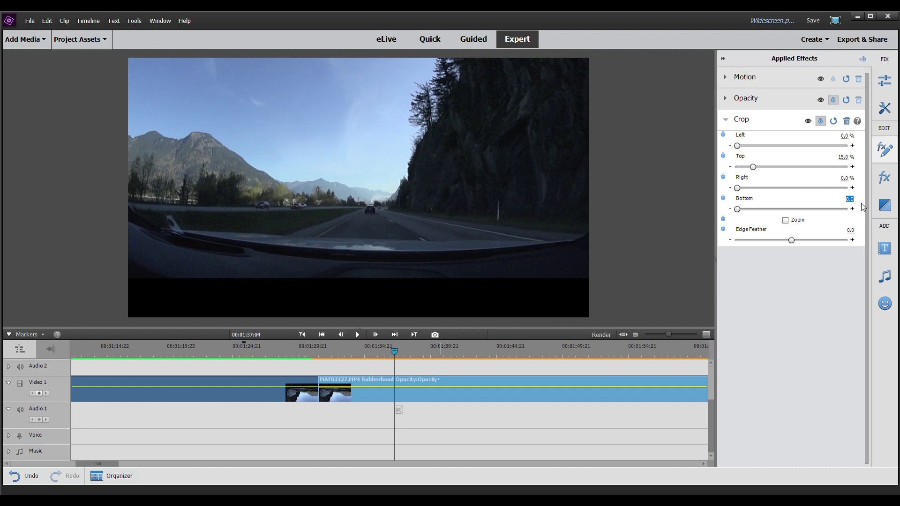
text(15)
key(Return)
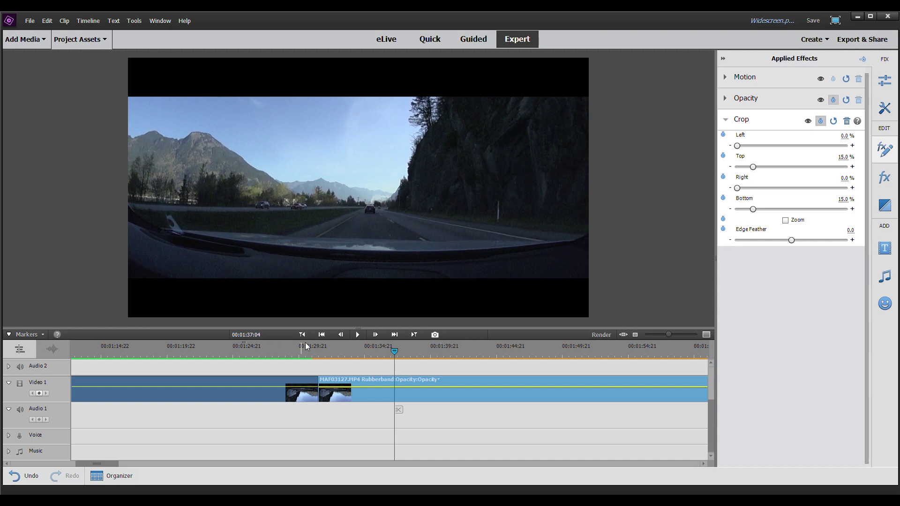
Step: Render the timeline and play from just before the second clip to watch the bars grow to 15%
click(604, 335)
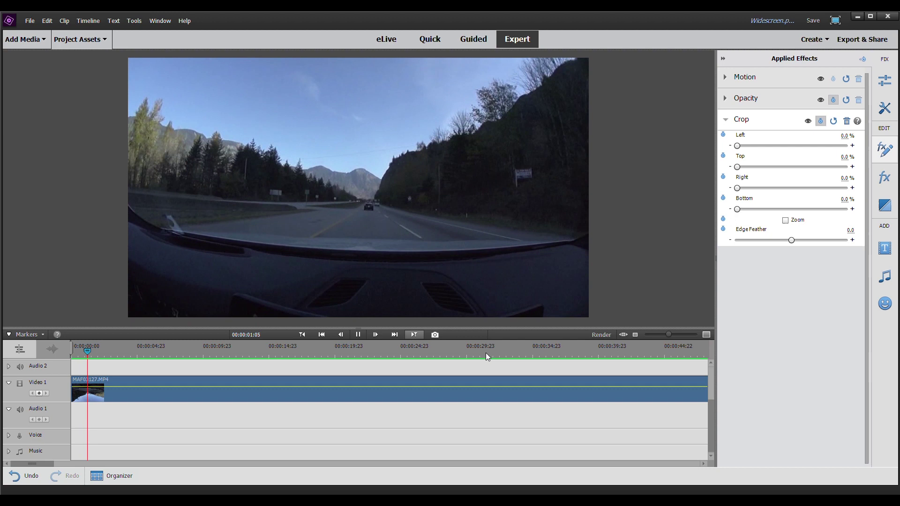
drag(666, 335, 656, 334)
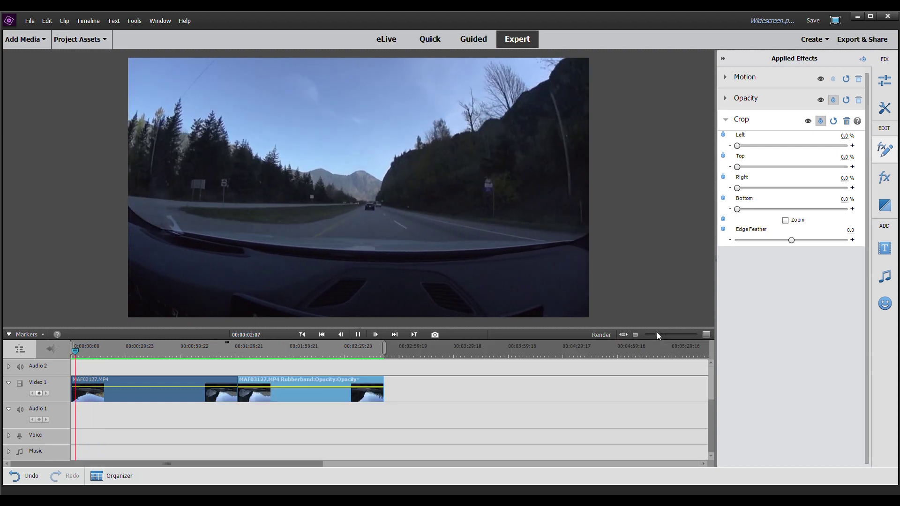
click(216, 351)
click(358, 334)
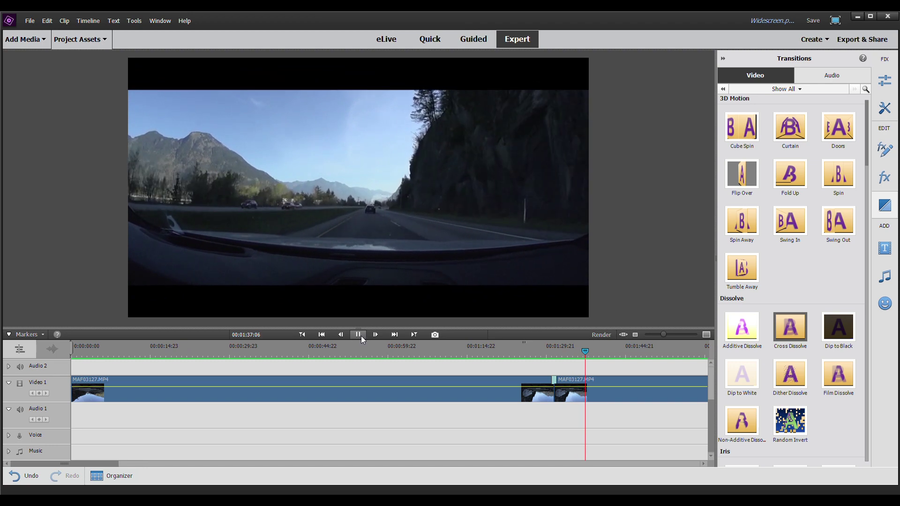
click(358, 334)
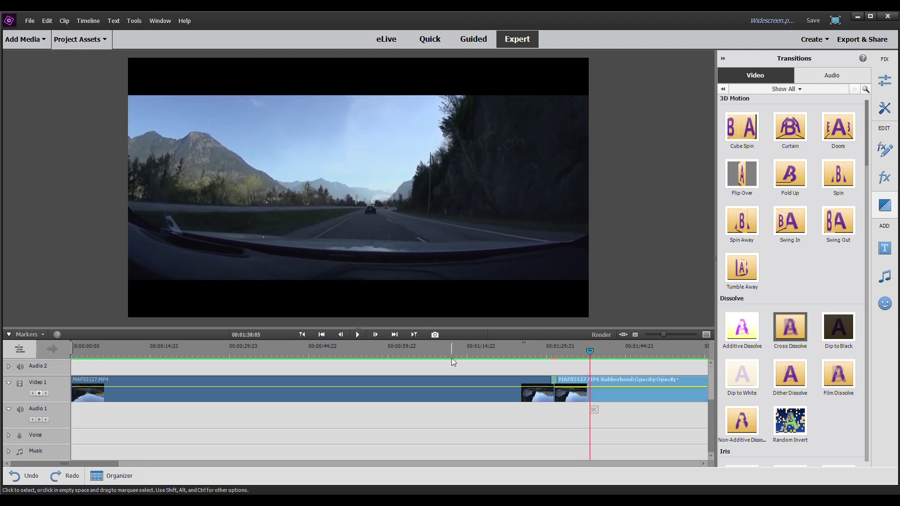